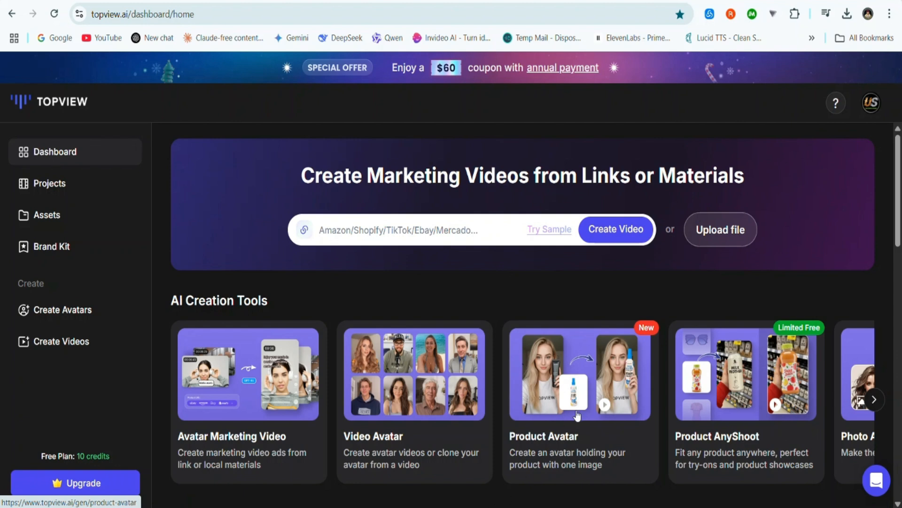
Step: Open the Product Avatar tool and choose the first avatar, the woman in a pale green T-shirt holding a dark box
left_click(599, 379)
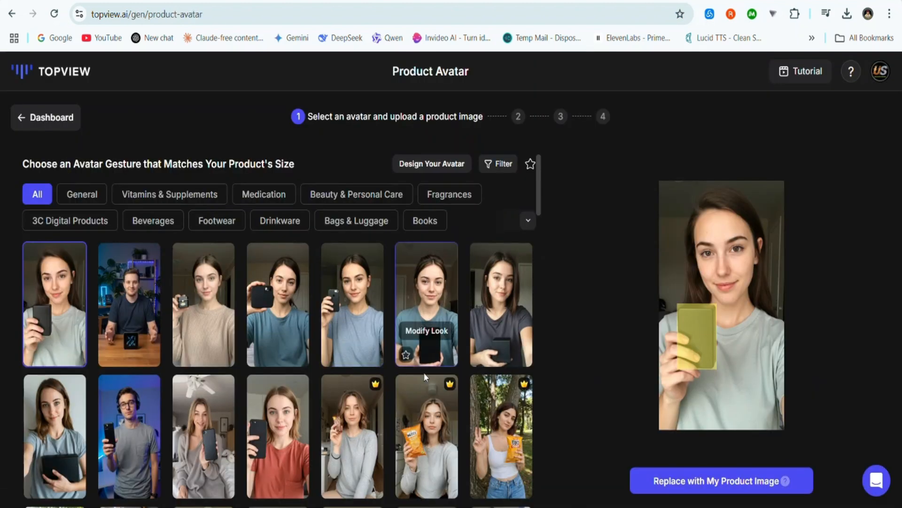
mouse_move(58, 314)
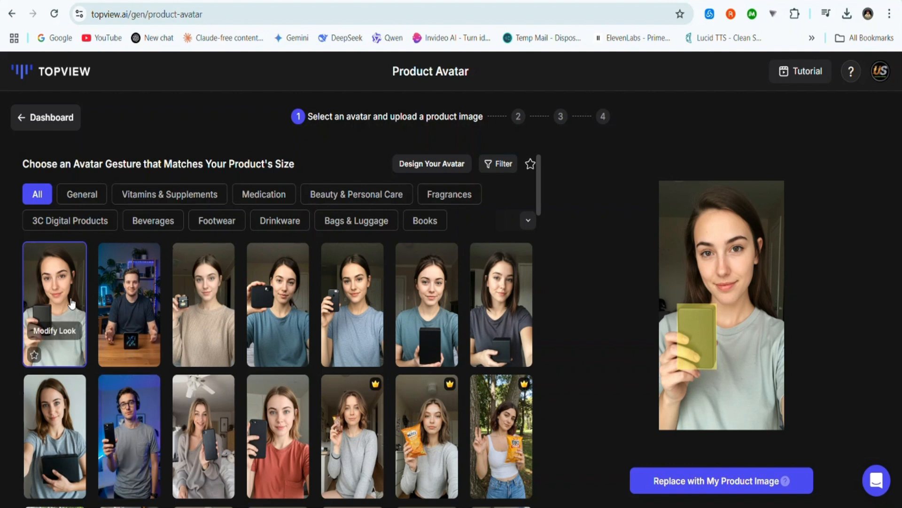
left_click(695, 317)
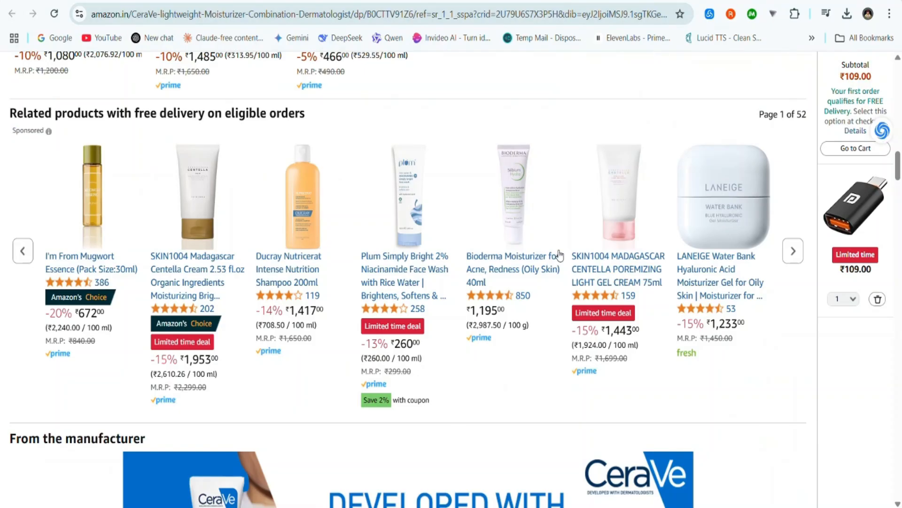
Step: On Amazon, open the SKIN1004 Madagascar Centella Poremizing Light Gel Cream 75ml page and enlarge its main product image
left_click(617, 190)
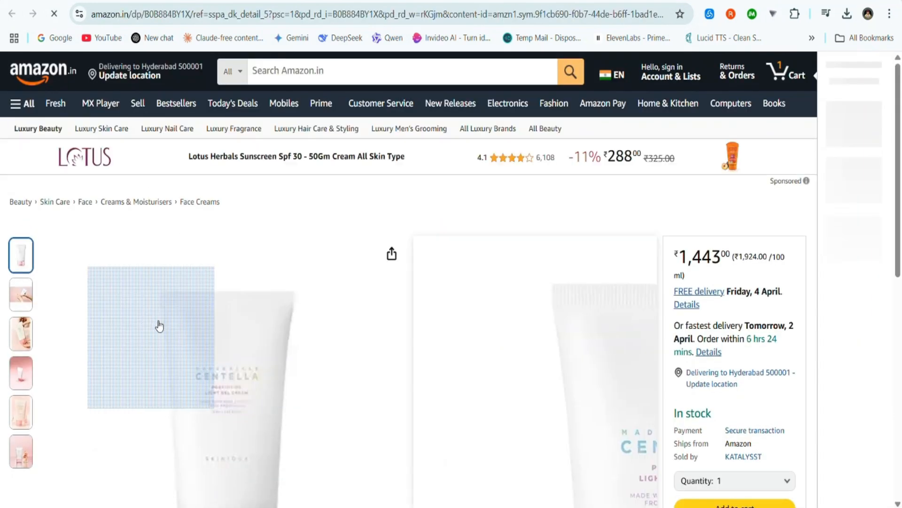
scroll(190, 304, "down", 3)
left_click(235, 296)
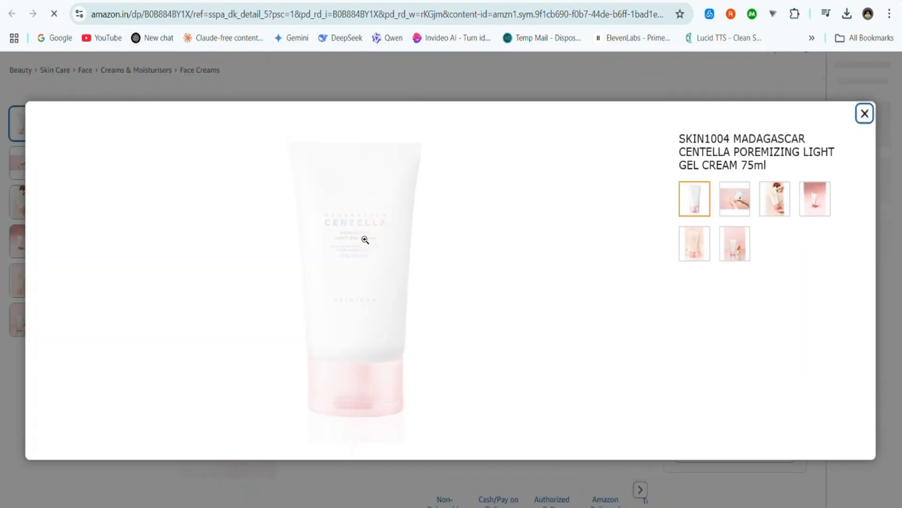
left_click(360, 266)
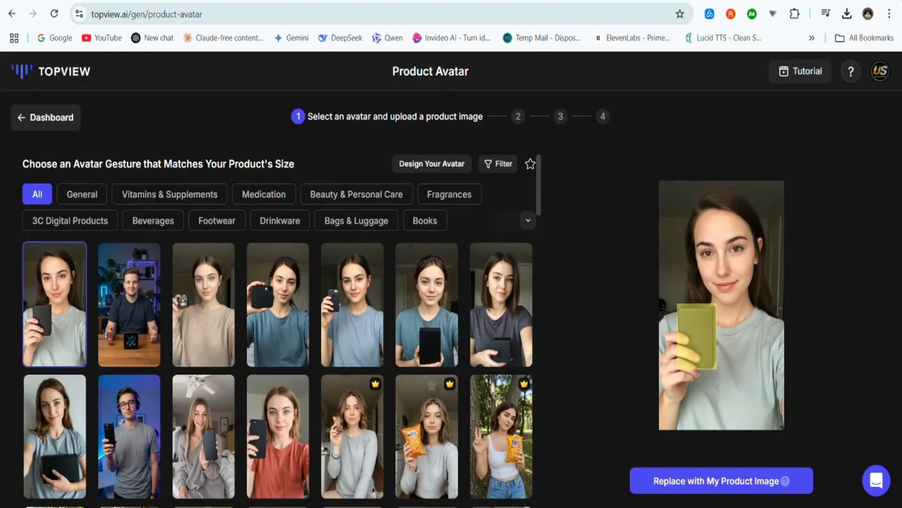
Step: In TopView, upload 41VGsIS5-DL._SL1000_-removebg-preview from Downloads as the avatar's replacement product image
left_click(704, 328)
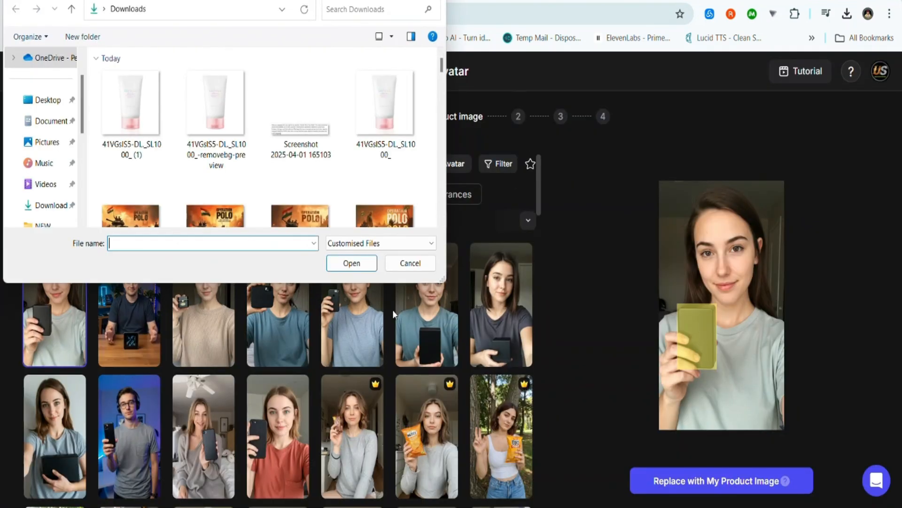
left_click(218, 105)
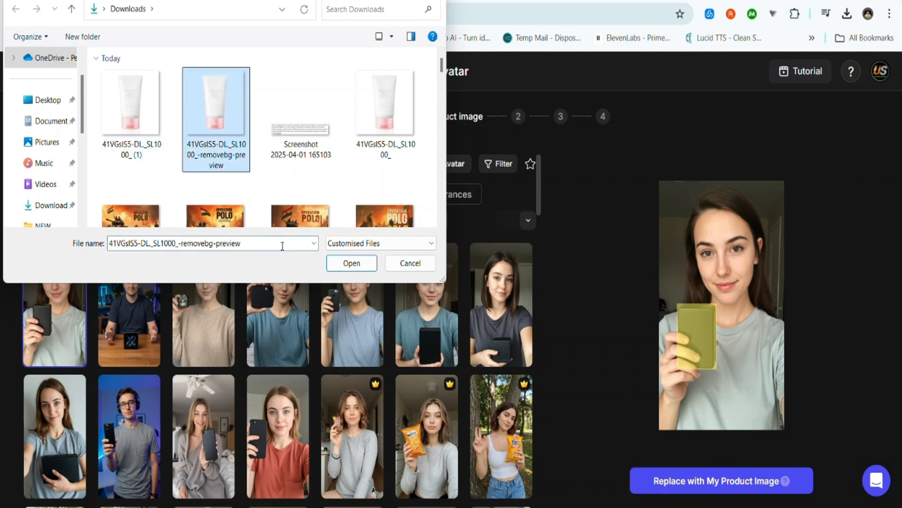
left_click(348, 263)
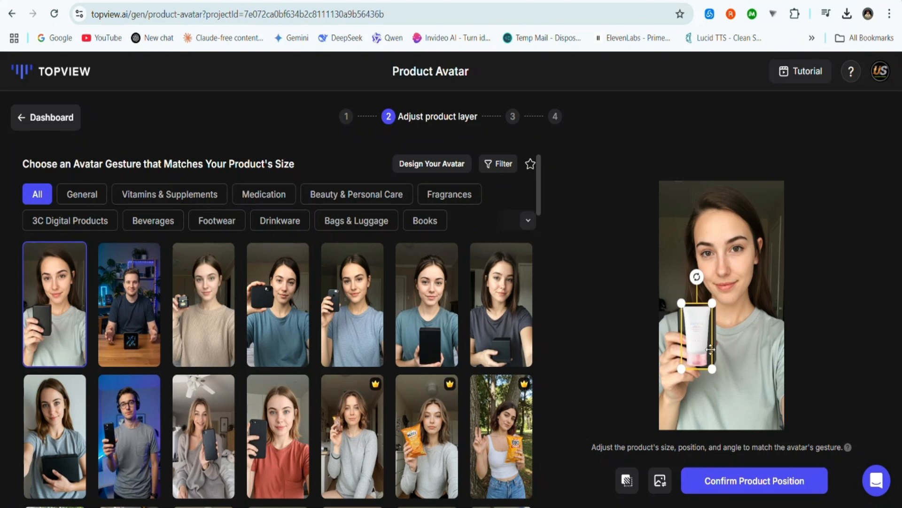
Step: Enlarge the cream tube layer to cover the dark box in the avatar's hand and confirm the product position
left_click_drag(682, 304, 673, 302)
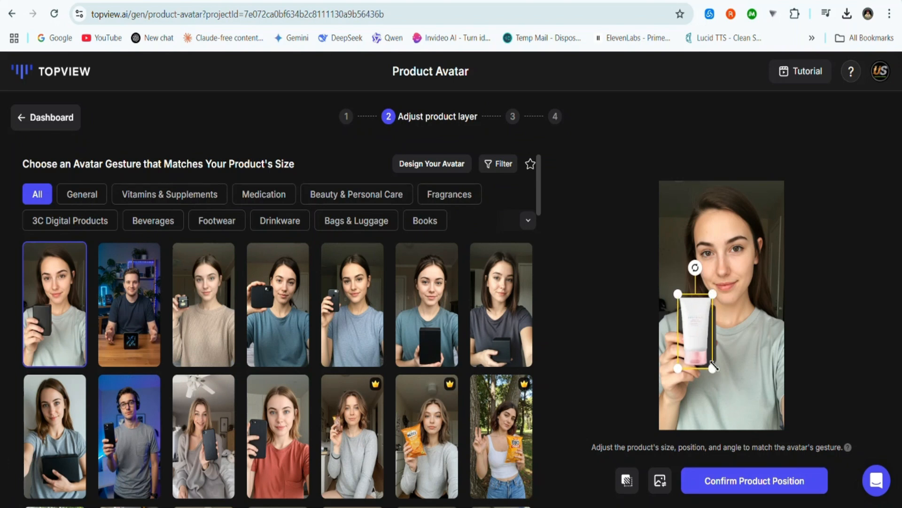
left_click_drag(714, 367, 720, 382)
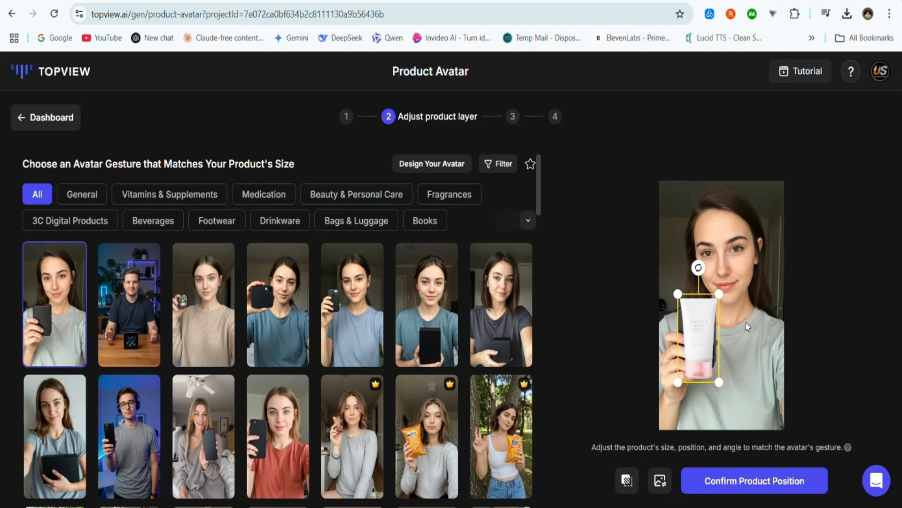
left_click(752, 484)
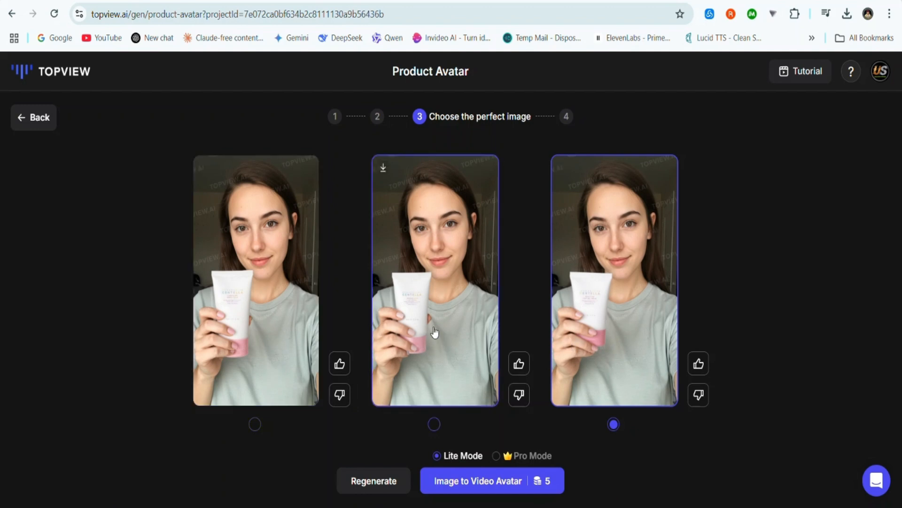
Step: Convert the first generated image into a video avatar in Lite Mode and preview the resulting clip
left_click(244, 290)
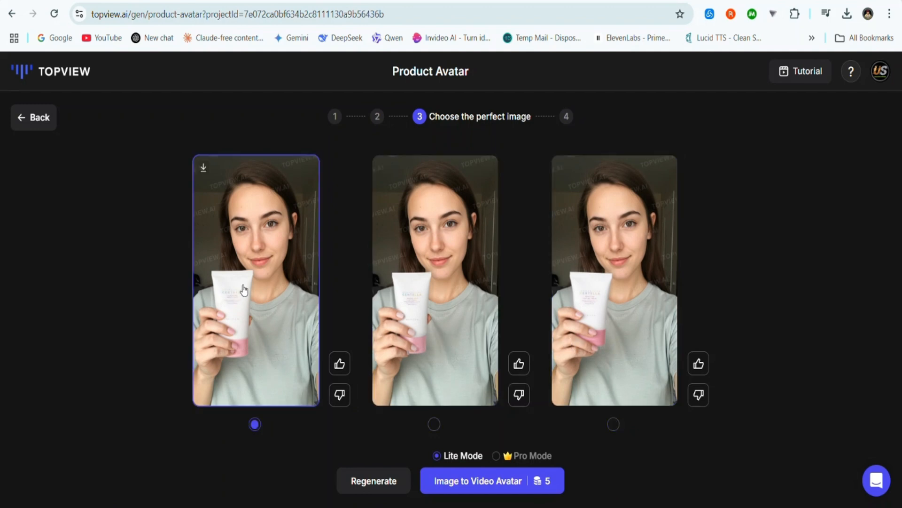
left_click(501, 482)
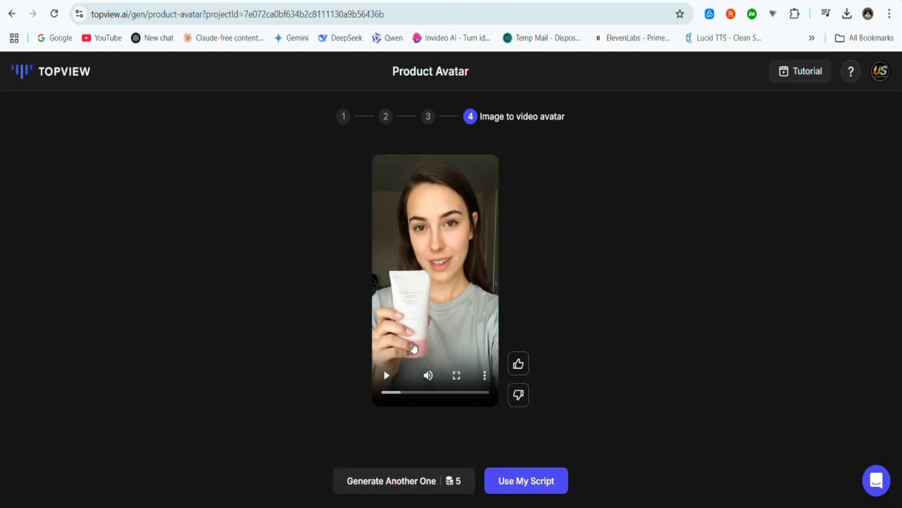
left_click(387, 377)
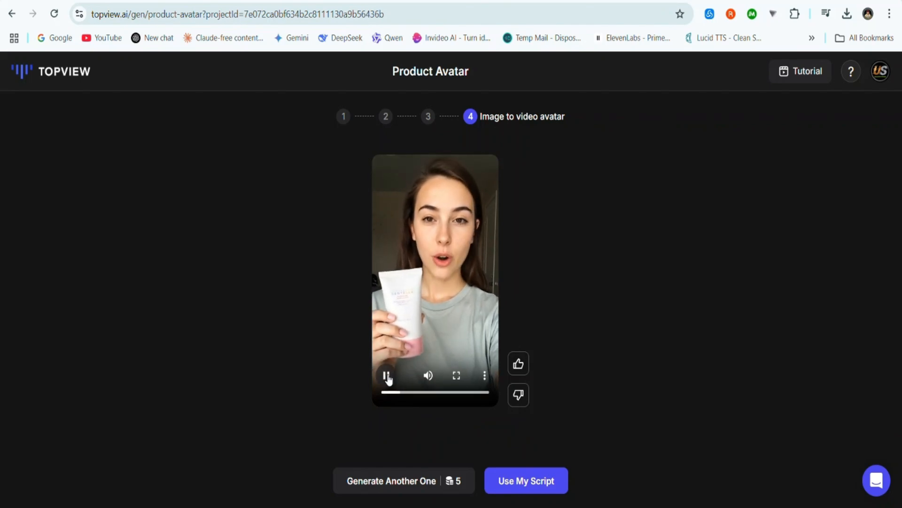
left_click(387, 376)
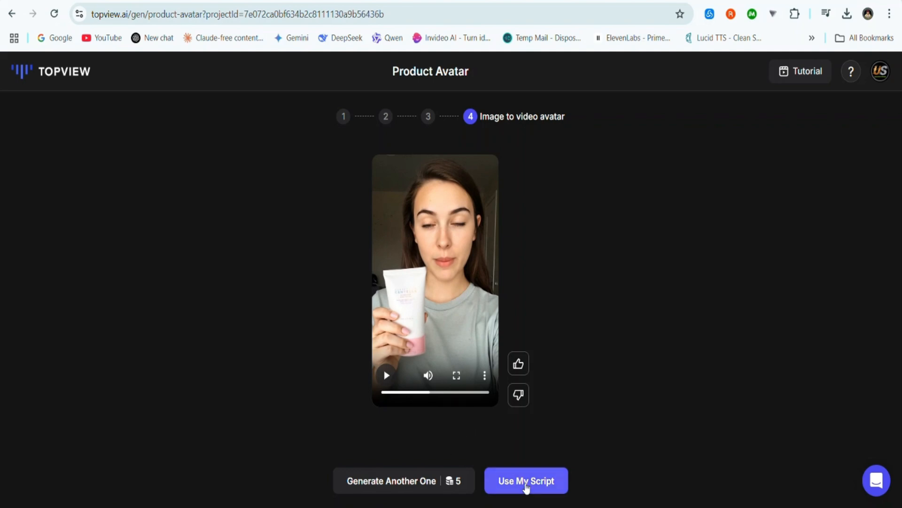
Step: Continue with a custom script and select the newly created avatar holding the cream tube under My Avatar
left_click(525, 484)
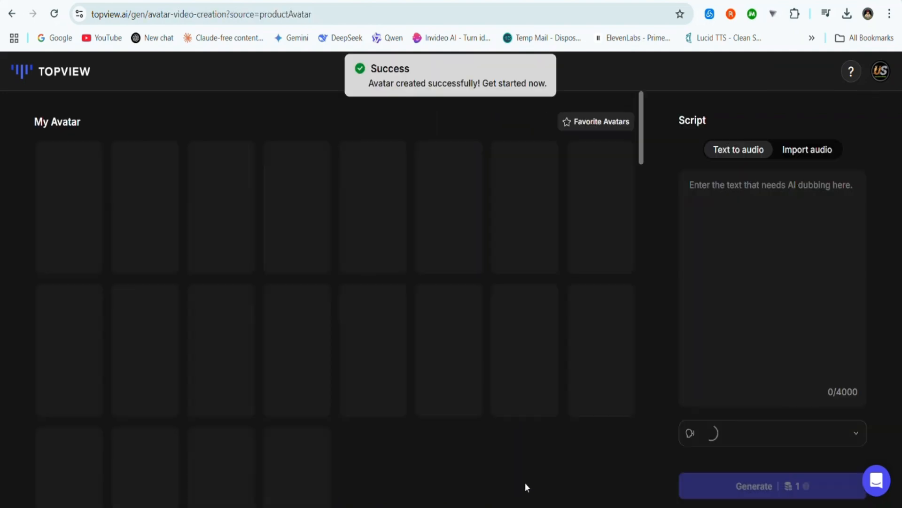
left_click(723, 207)
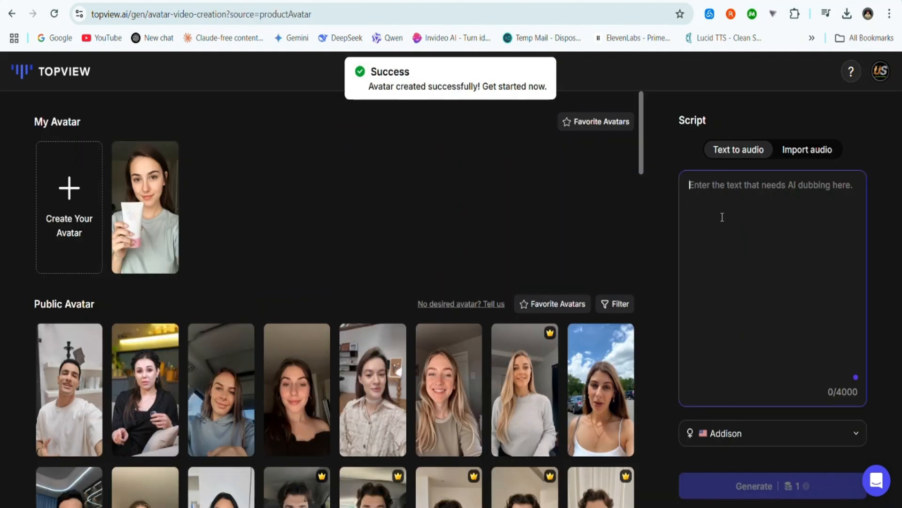
left_click(162, 218)
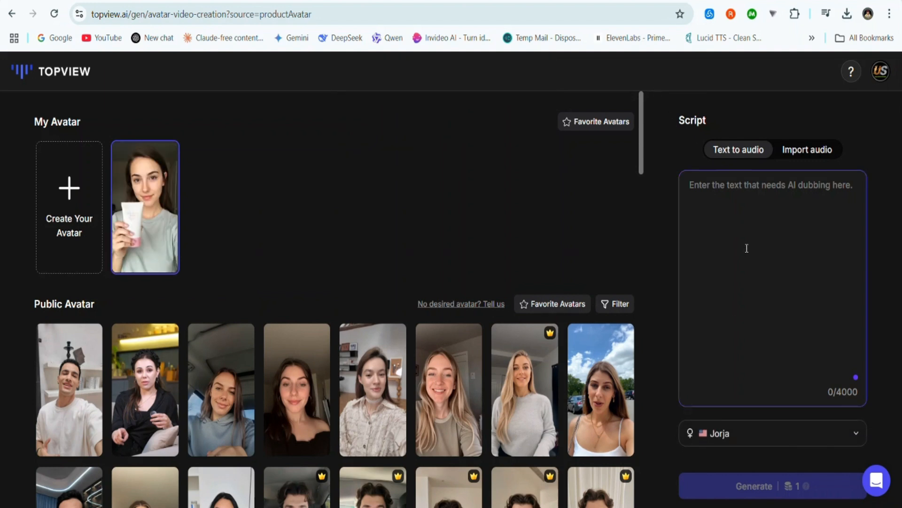
Step: Review the product title on Amazon, then read the UGC ad script prompt and the generated script in ChatGPT
key("ctrl+Tab")
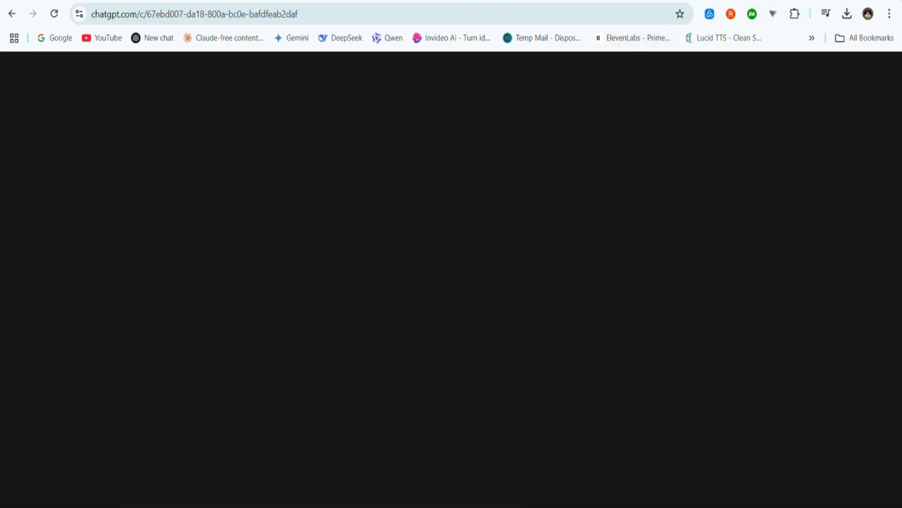
scroll(456, 249, "up", 5)
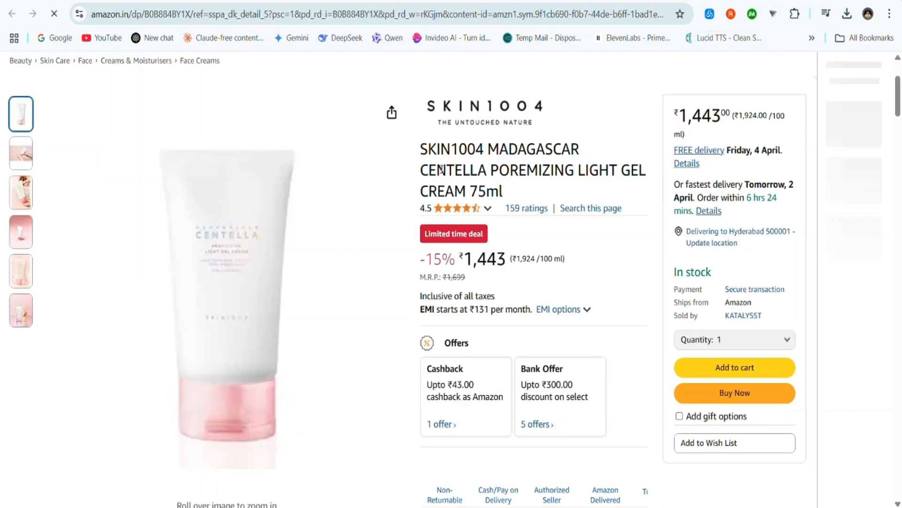
left_click_drag(420, 150, 503, 191)
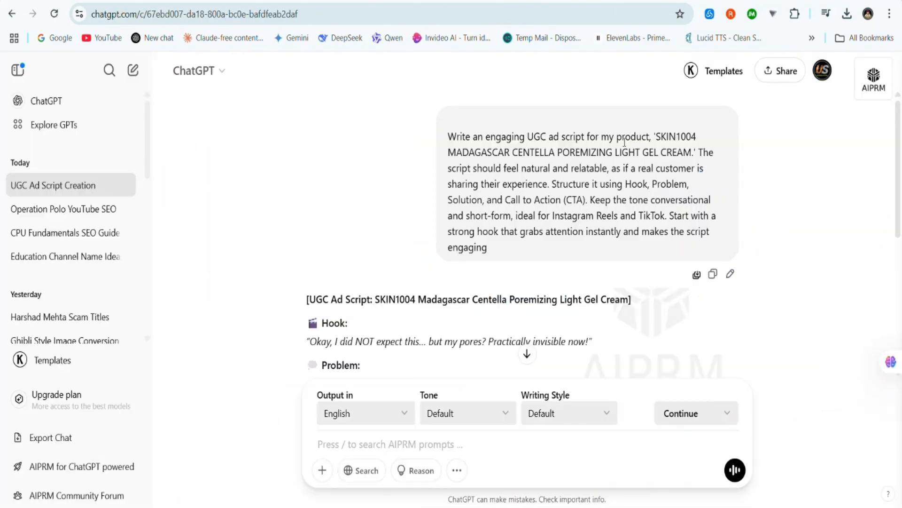
left_click_drag(653, 136, 691, 152)
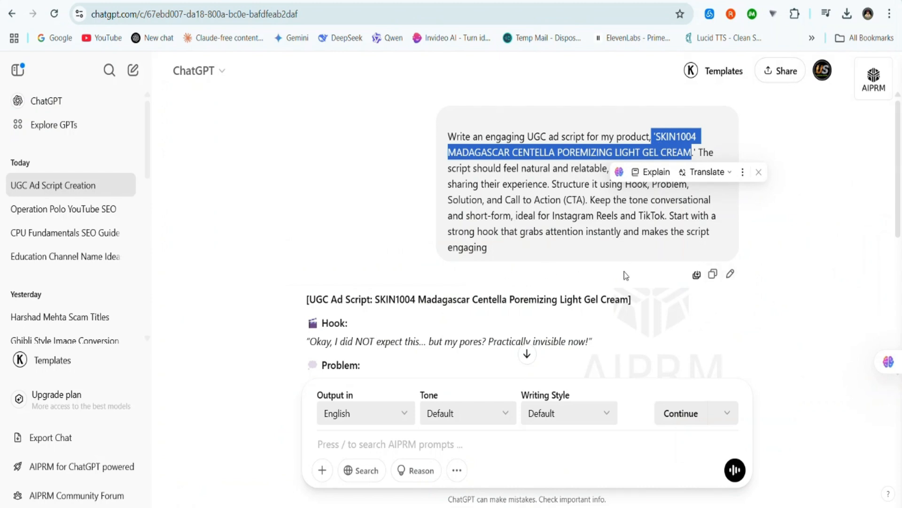
scroll(512, 312, "down", 4)
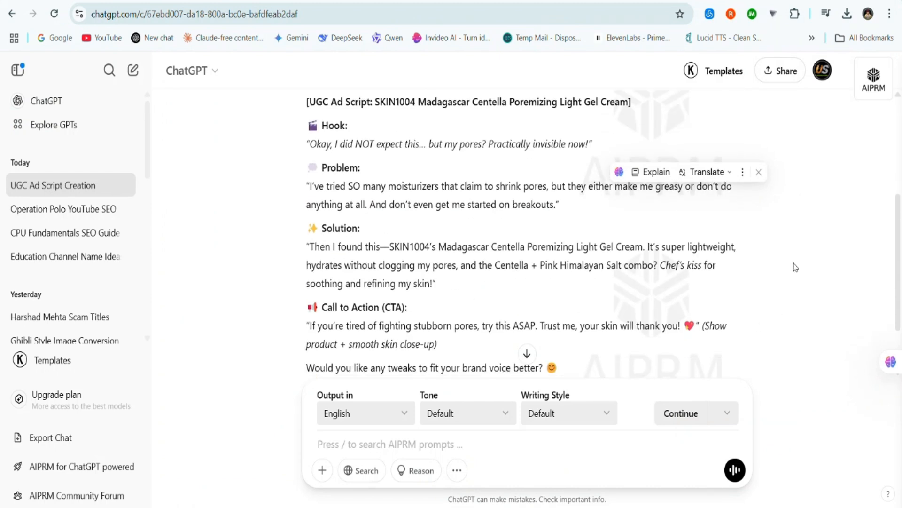
scroll(348, 186, "up", 1)
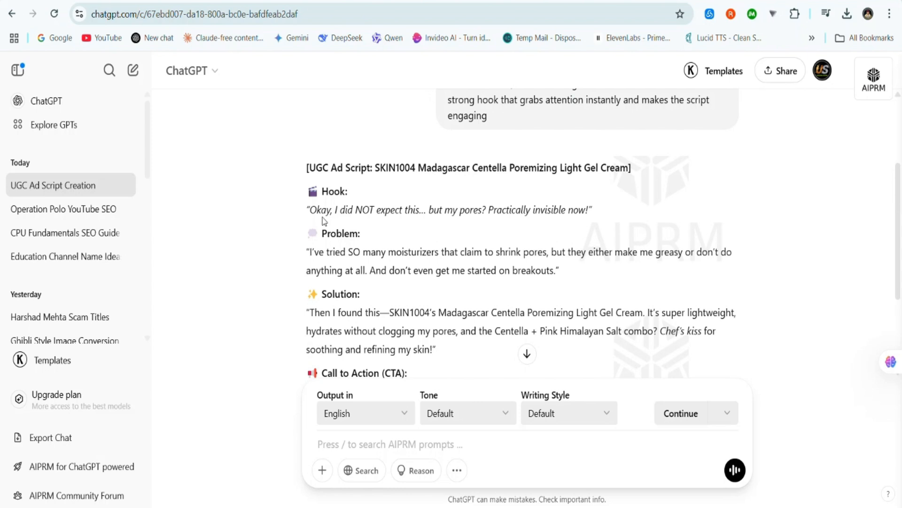
scroll(315, 225, "down", 3)
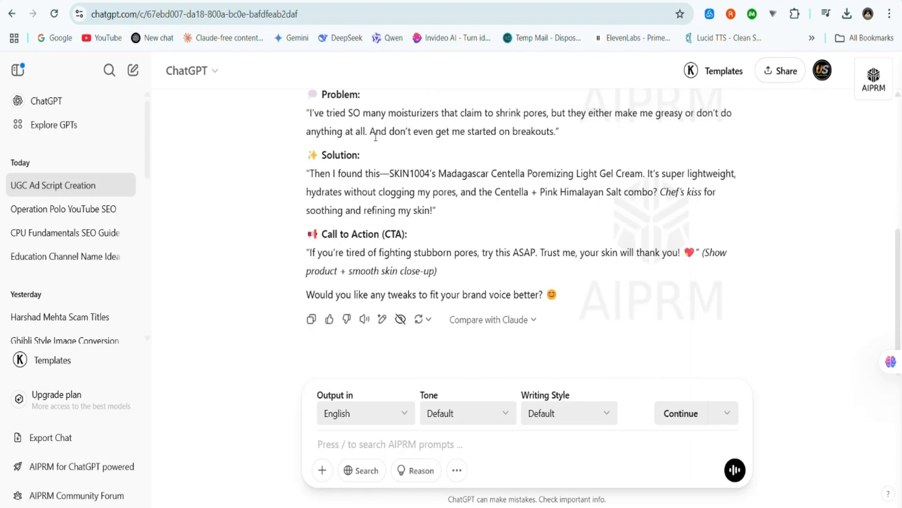
Step: In TopView, paste the UGC ad script for the avatar's dubbing and export the video at 720P with the watermark on
right_click(710, 189)
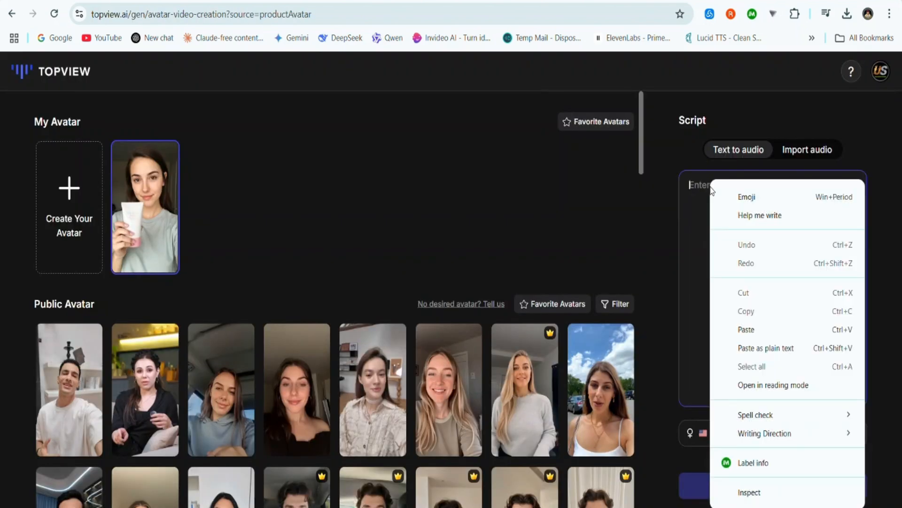
left_click(746, 329)
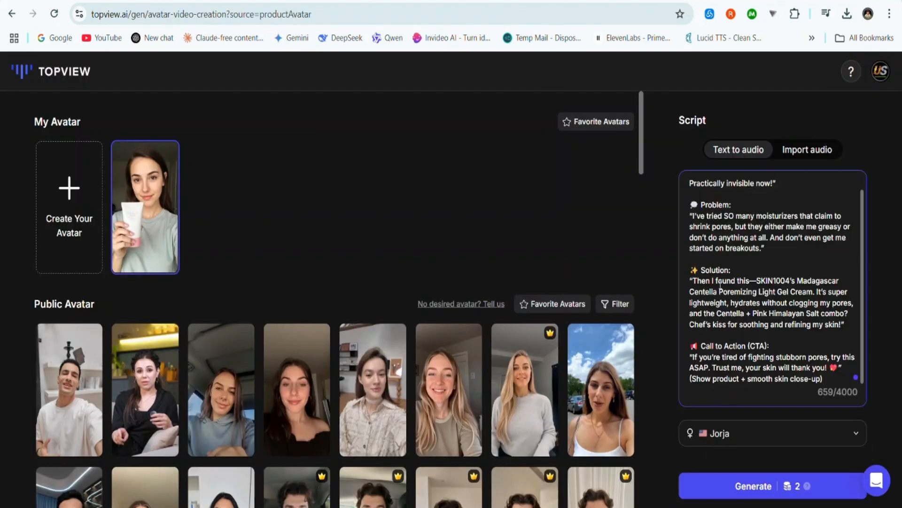
left_click(753, 489)
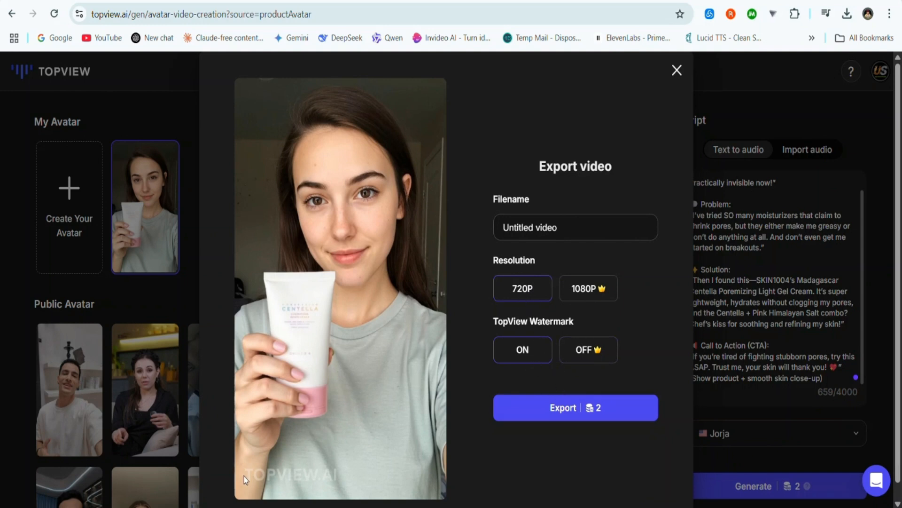
left_click(559, 409)
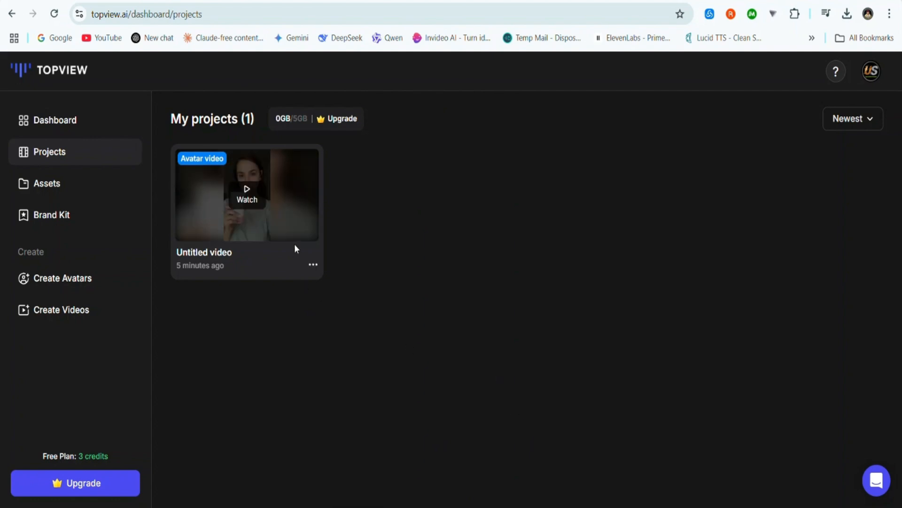
Step: Preview the exported Untitled video in the projects list, download it and close the preview
left_click(250, 204)
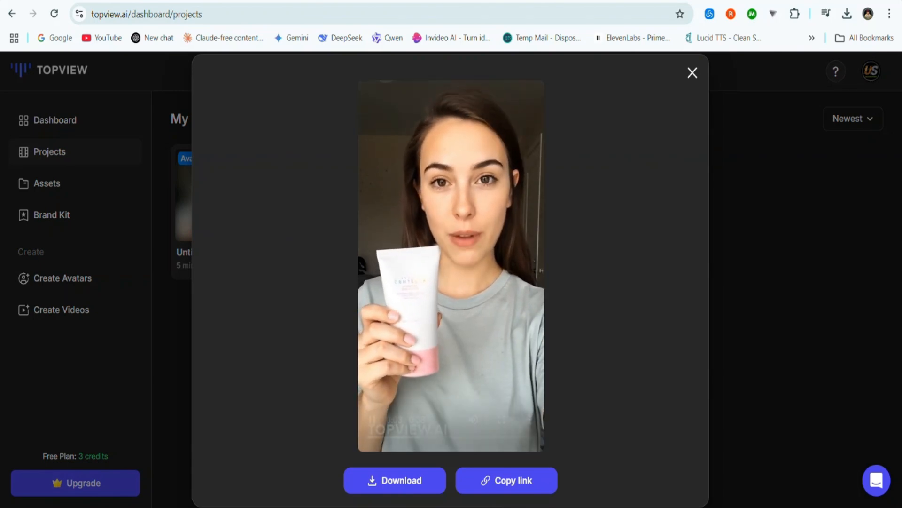
left_click(447, 437)
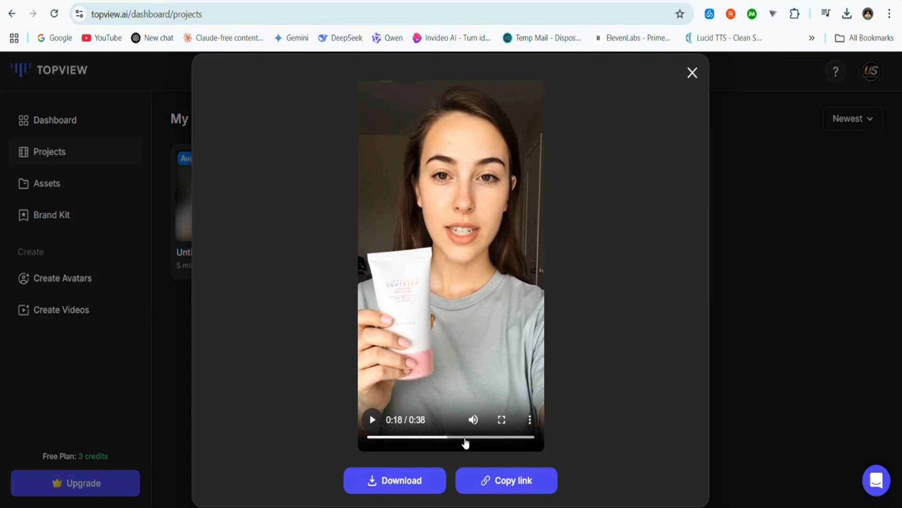
left_click(414, 481)
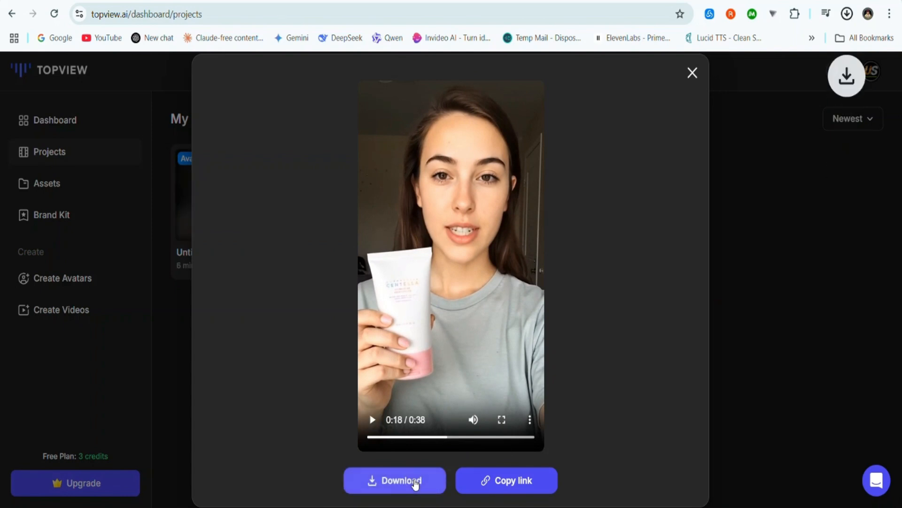
left_click(757, 413)
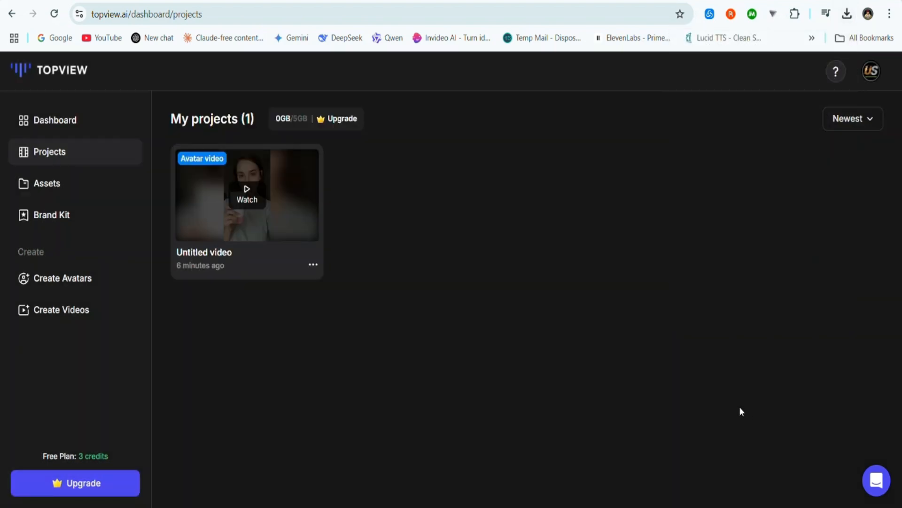